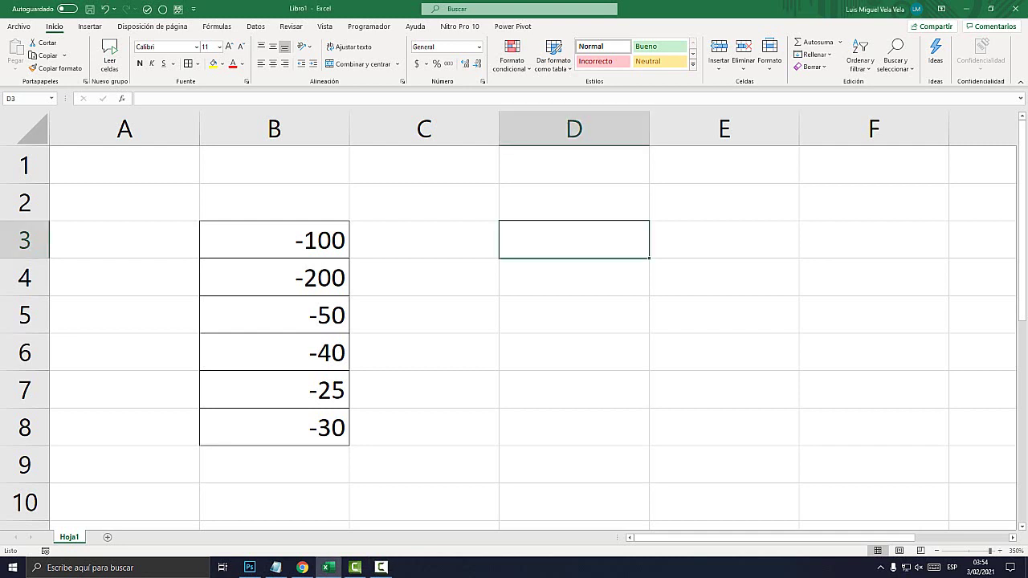
Step: Select the six negative values (-100, -200, -50, -40, -25, -30) in B3:B8
{"action": "left_click", "coordinate": [424, 277]}
{"action": "left_click", "coordinate": [574, 277]}
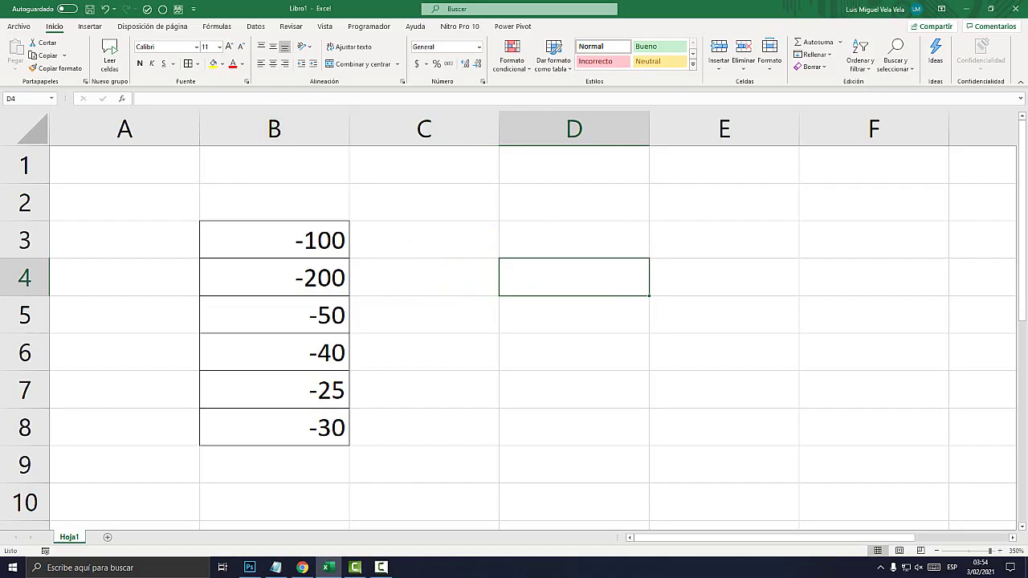
{"action": "left_click_drag", "start_coordinate": [274, 239], "coordinate": [274, 427]}
{"action": "left_click", "coordinate": [425, 315]}
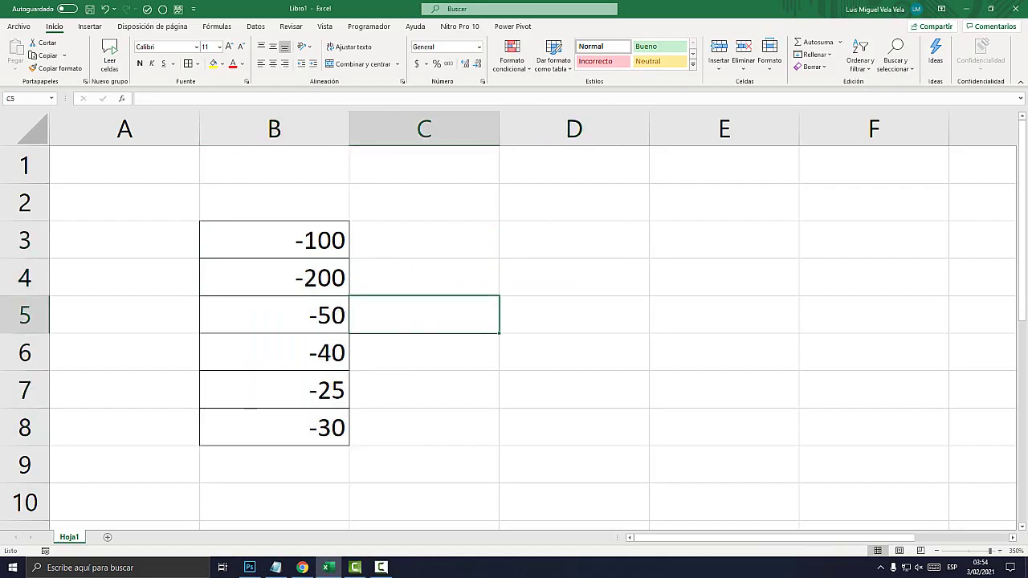
{"action": "left_click_drag", "start_coordinate": [274, 240], "coordinate": [274, 428]}
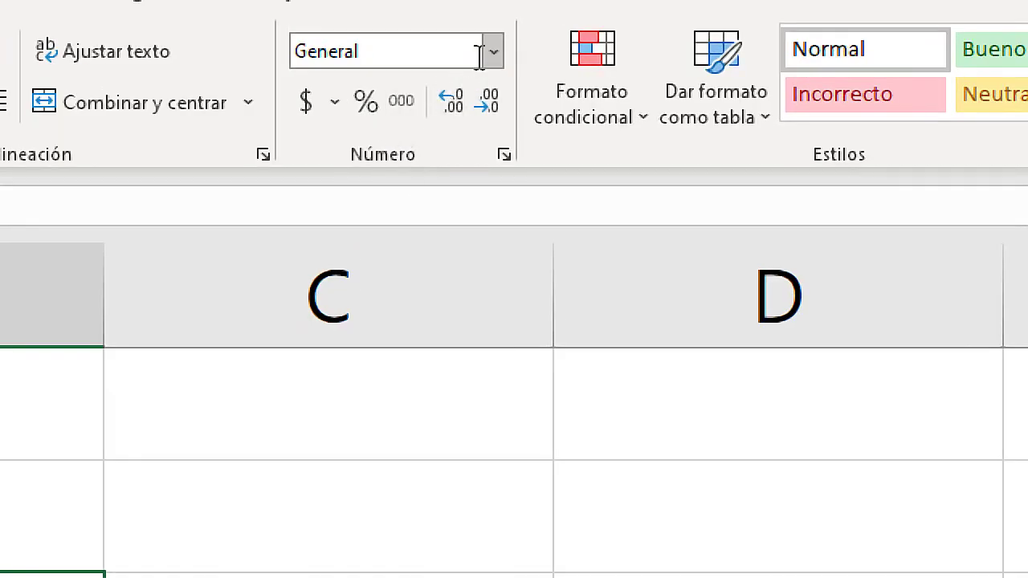
Step: Open Format Cells for B3:B8 and pick the Número plain minus-sign negative style
{"action": "left_click", "coordinate": [495, 56]}
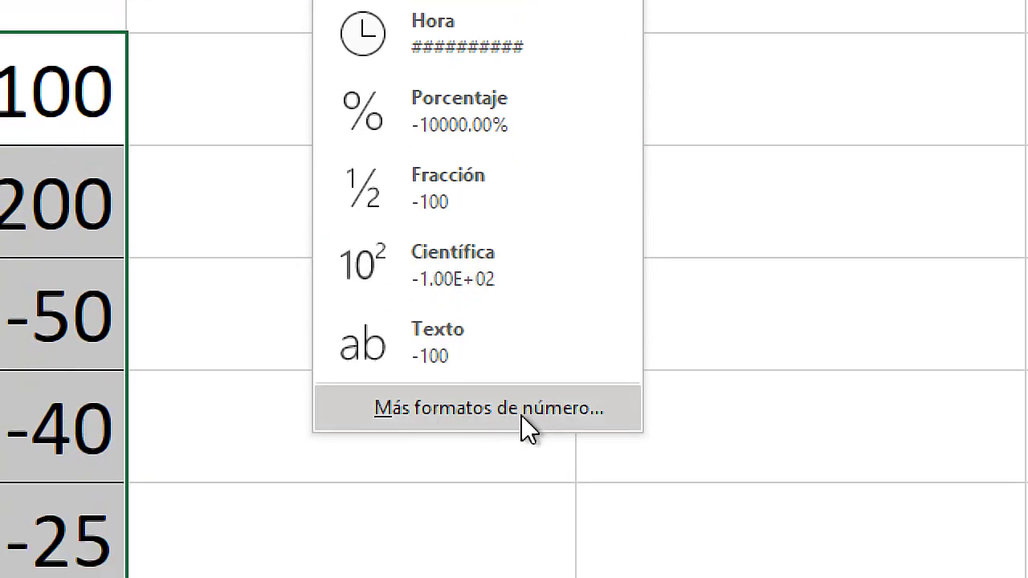
{"action": "left_click", "coordinate": [551, 413]}
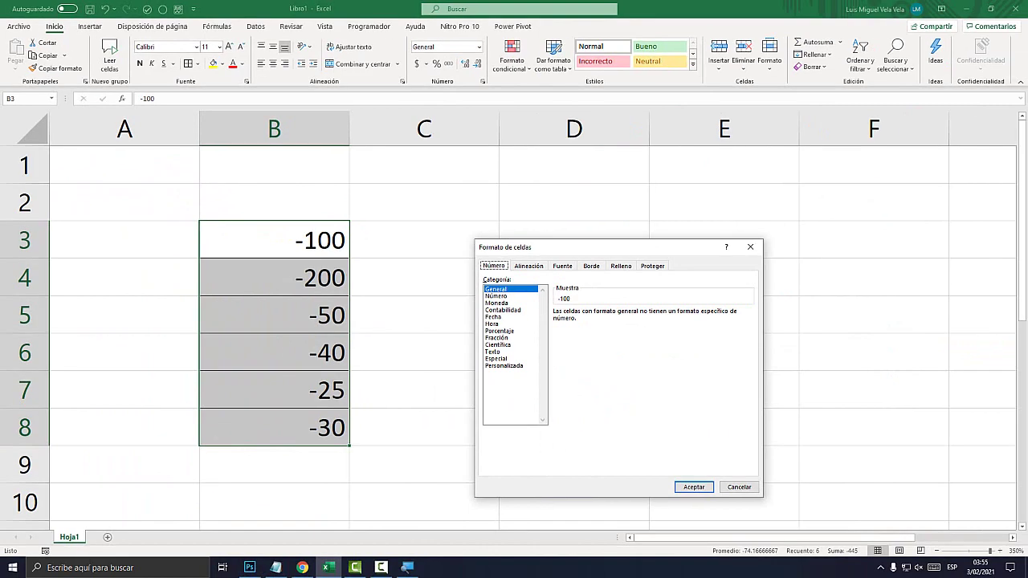
{"action": "left_click_drag", "start_coordinate": [650, 142], "coordinate": [508, 156]}
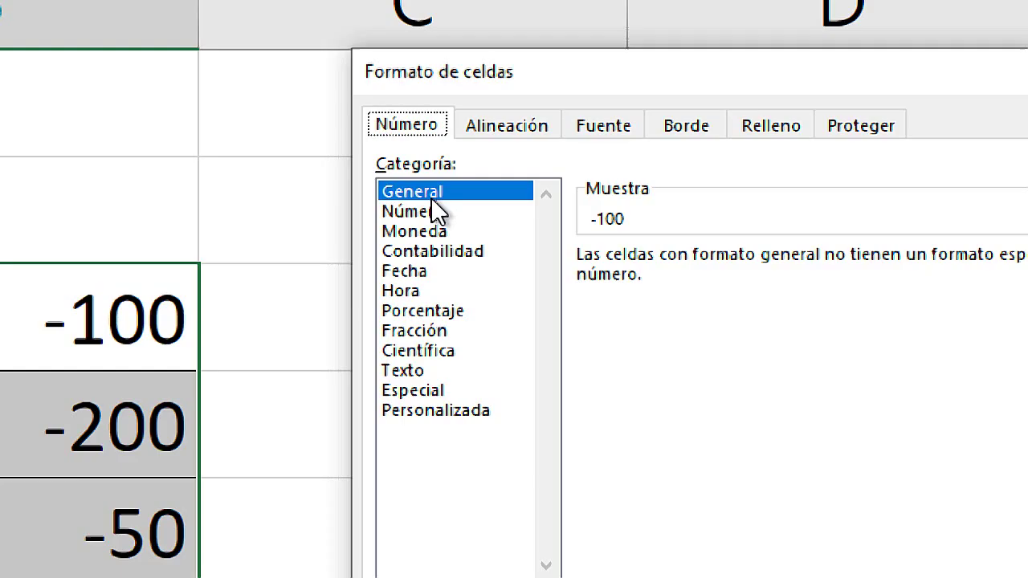
{"action": "left_click", "coordinate": [438, 203]}
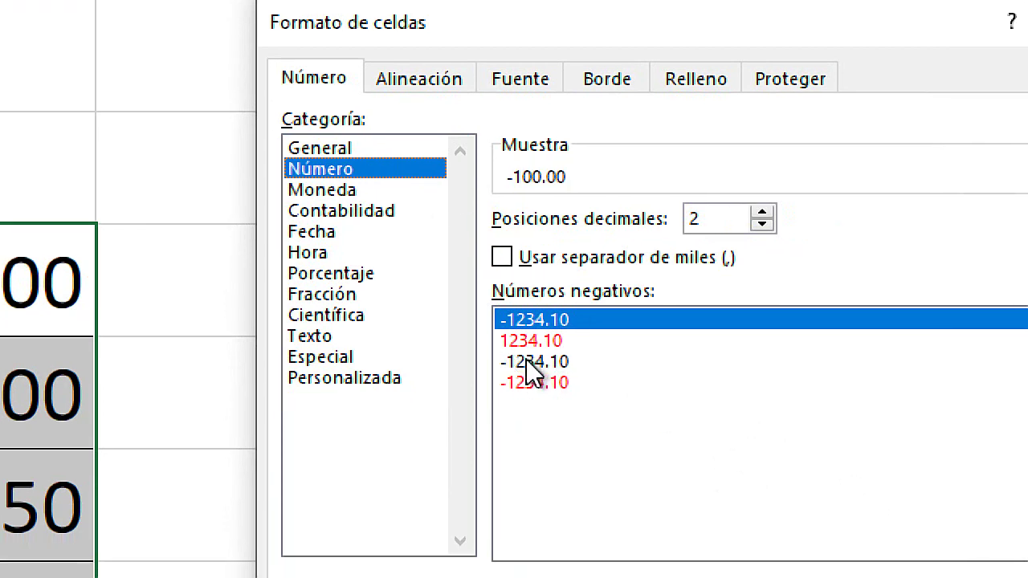
{"action": "left_click", "coordinate": [538, 363]}
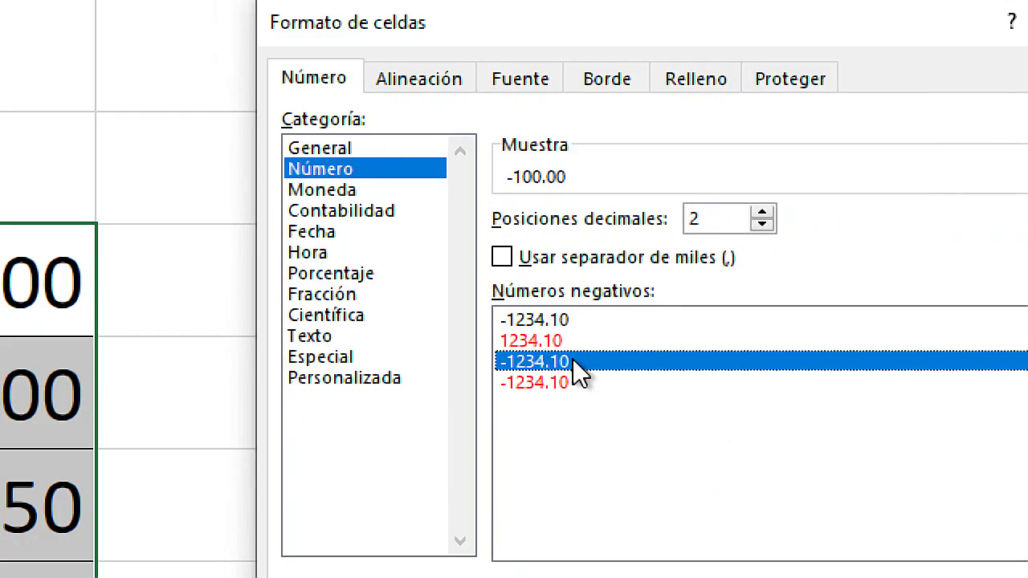
Step: Compare negative display styles, then view the Personalizada code 0.00_ ;-0.00
{"action": "left_click", "coordinate": [561, 318]}
{"action": "left_click", "coordinate": [562, 359]}
{"action": "left_click", "coordinate": [562, 320]}
{"action": "left_click", "coordinate": [568, 361]}
{"action": "left_click", "coordinate": [359, 385]}
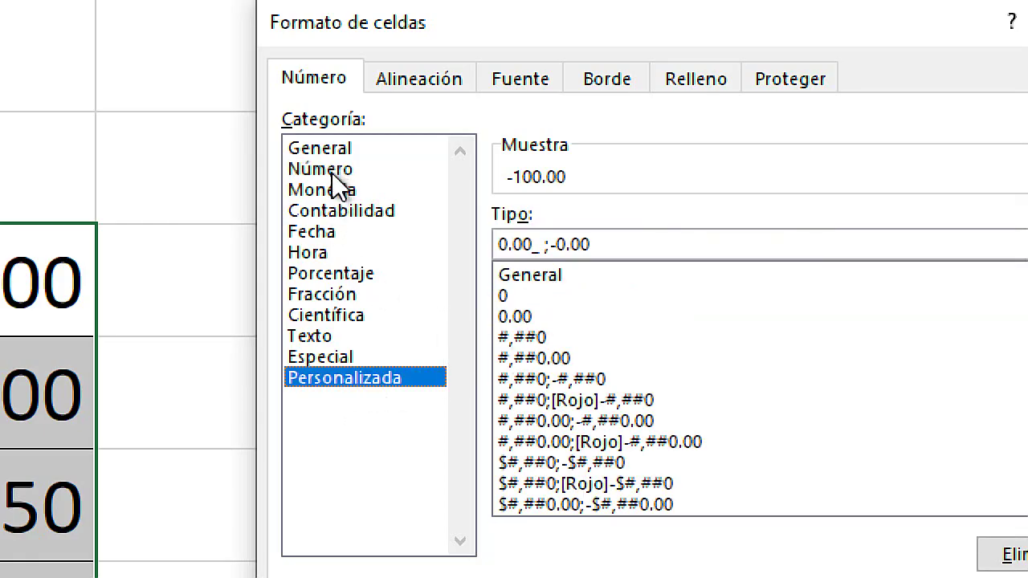
{"action": "left_click", "coordinate": [333, 170]}
{"action": "left_click", "coordinate": [376, 383]}
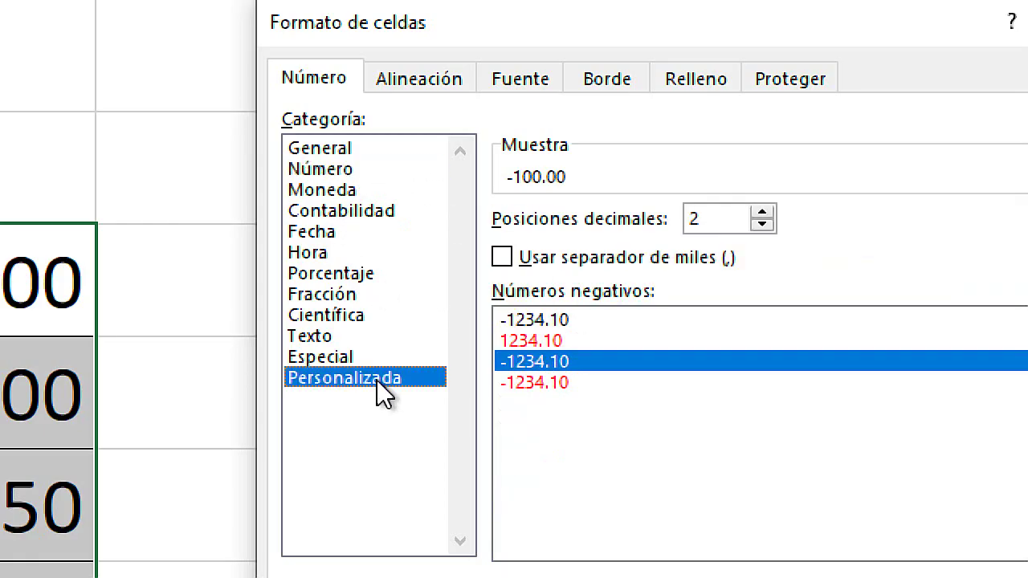
{"action": "left_click", "coordinate": [535, 244]}
{"action": "left_click_drag", "start_coordinate": [621, 244], "coordinate": [453, 232]}
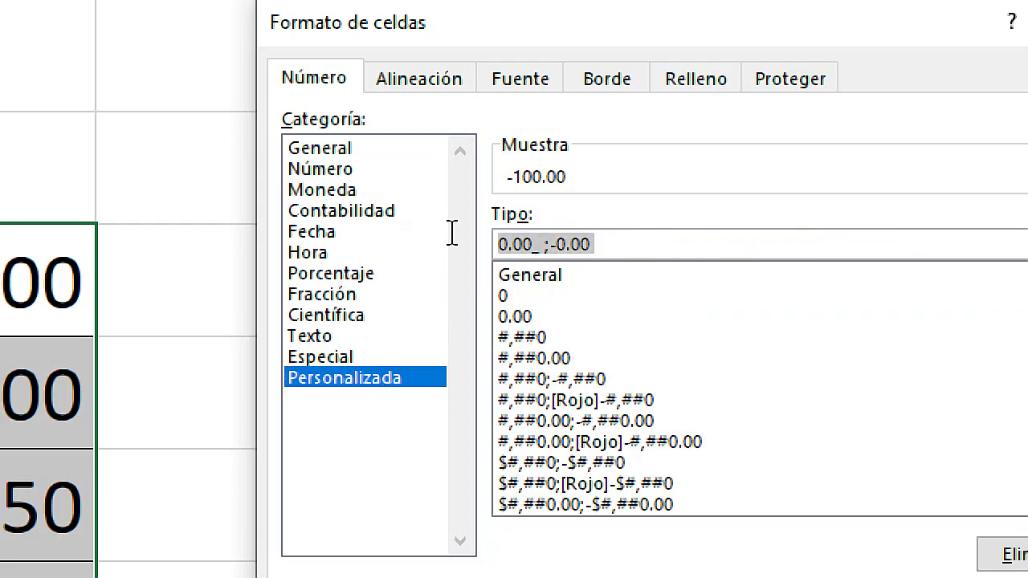
{"action": "left_click_drag", "start_coordinate": [607, 245], "coordinate": [464, 257]}
{"action": "left_click", "coordinate": [559, 244]}
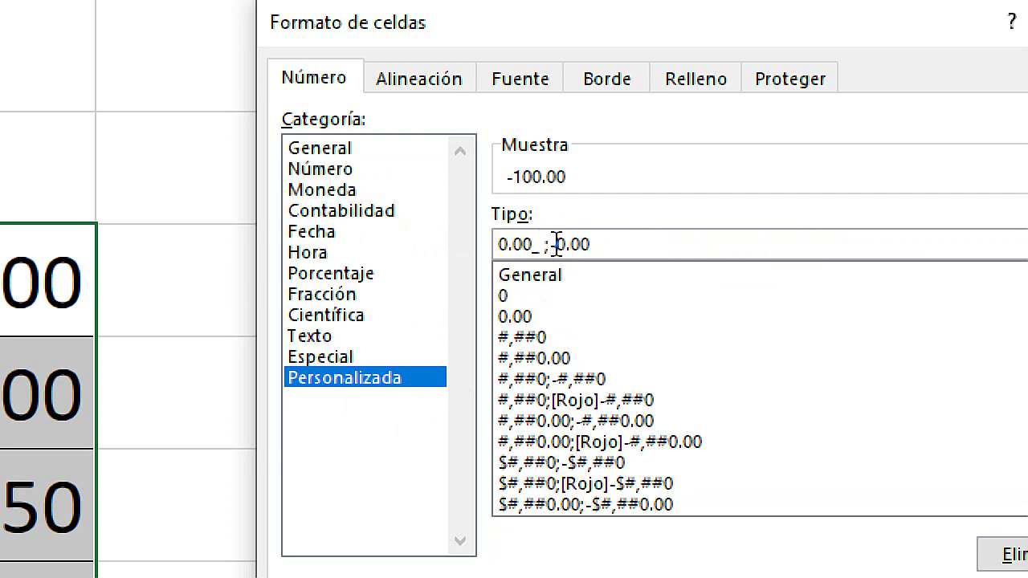
{"action": "key", "text": "BackSpace"}
{"action": "type", "text": "-"}
{"action": "left_click_drag", "start_coordinate": [552, 244], "coordinate": [541, 244]}
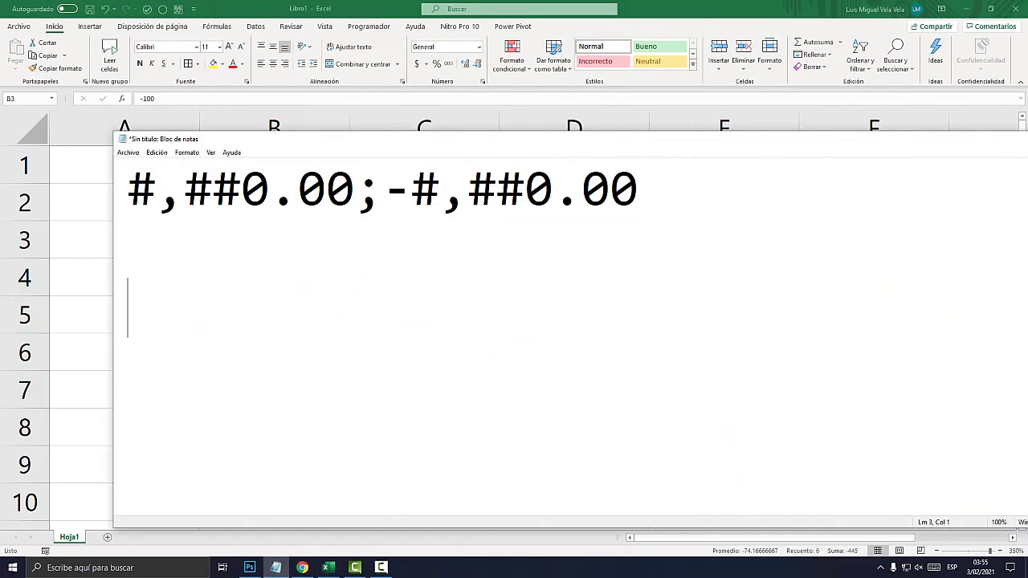
Step: In Notepad, split the code #,##0.00;-#,##0.00 onto separate lines at the semicolon
{"action": "left_click", "coordinate": [241, 190]}
{"action": "key", "text": "shift+Home"}
{"action": "key", "text": "Right"}
{"action": "key", "text": "Right"}
{"action": "key", "text": "Right"}
{"action": "key", "text": "Right"}
{"action": "key", "text": "shift+Left"}
{"action": "key", "text": "shift+Left"}
{"action": "key", "text": "shift+Left"}
{"action": "left_click", "coordinate": [383, 189]}
{"action": "key", "text": "Left"}
{"action": "key", "text": "Return"}
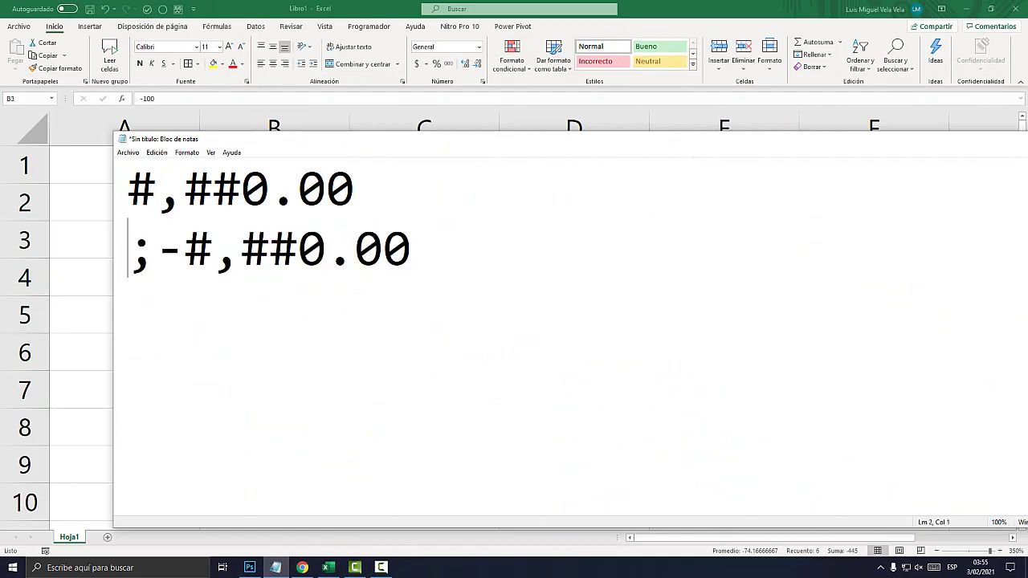
{"action": "key", "text": "Right"}
{"action": "key", "text": "Return"}
{"action": "key", "text": "Up"}
Step: Rejoin the positive and negative sections onto one line around the semicolon
{"action": "key", "text": "shift+Right"}
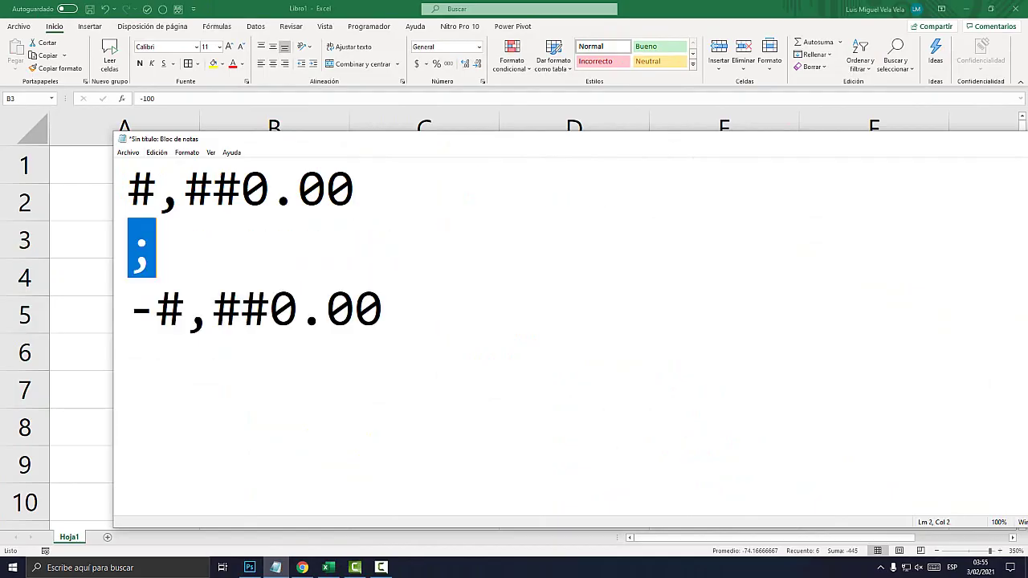
{"action": "key", "text": "Left"}
{"action": "key", "text": "BackSpace"}
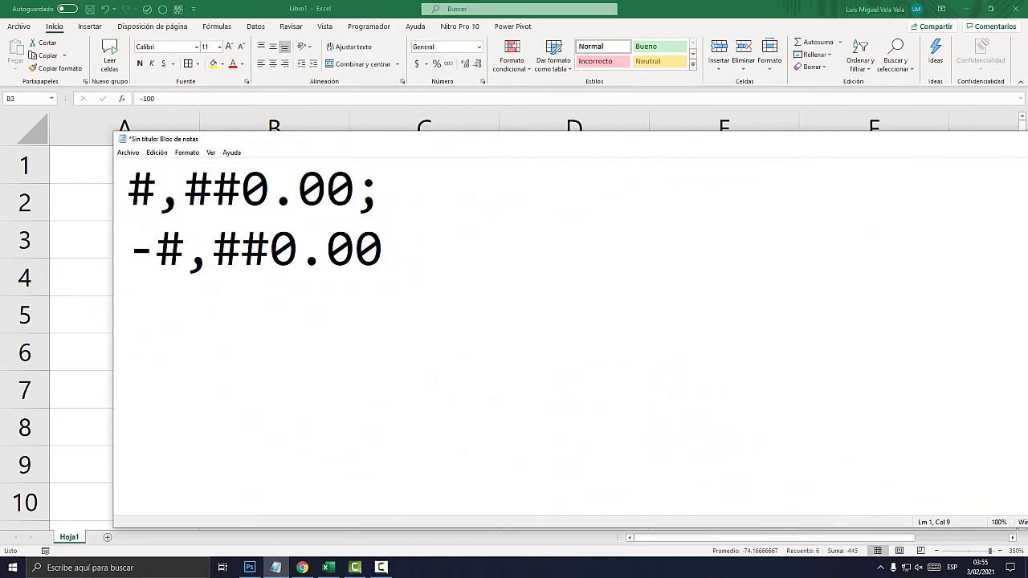
{"action": "key", "text": "Down"}
{"action": "key", "text": "Down"}
{"action": "key", "text": "Down"}
{"action": "key", "text": "Up"}
{"action": "key", "text": "Up"}
{"action": "key", "text": "Up"}
{"action": "key", "text": "End"}
{"action": "key", "text": "Delete"}
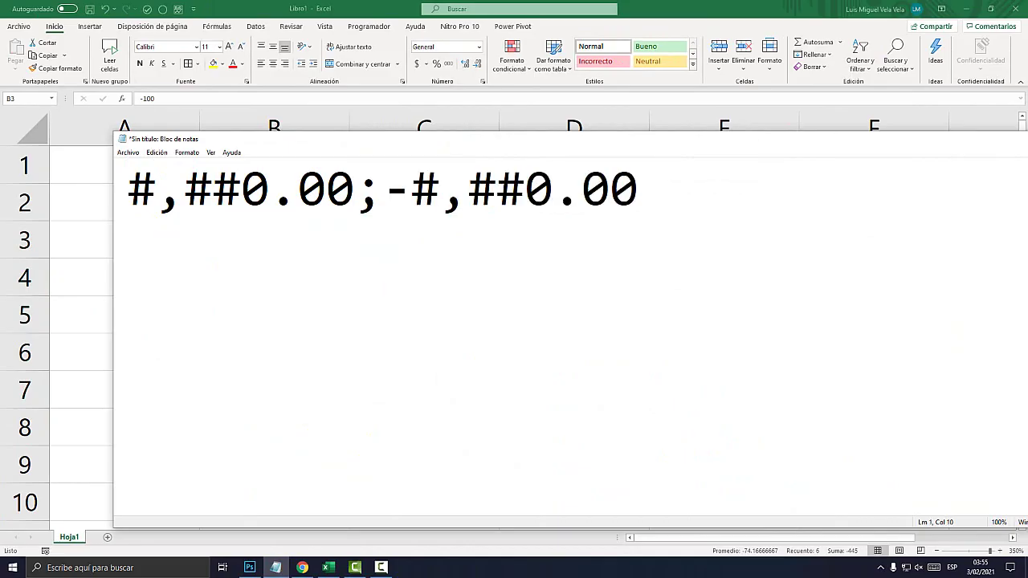
Step: Delete the minus so the code reads #,##0.00;#,##0.00, then return to Excel
{"action": "key", "text": "shift+Left"}
{"action": "key", "text": "Right"}
{"action": "key", "text": "shift+Right"}
{"action": "key", "text": "shift+Right"}
{"action": "key", "text": "shift+Right"}
{"action": "key", "text": "shift+Right"}
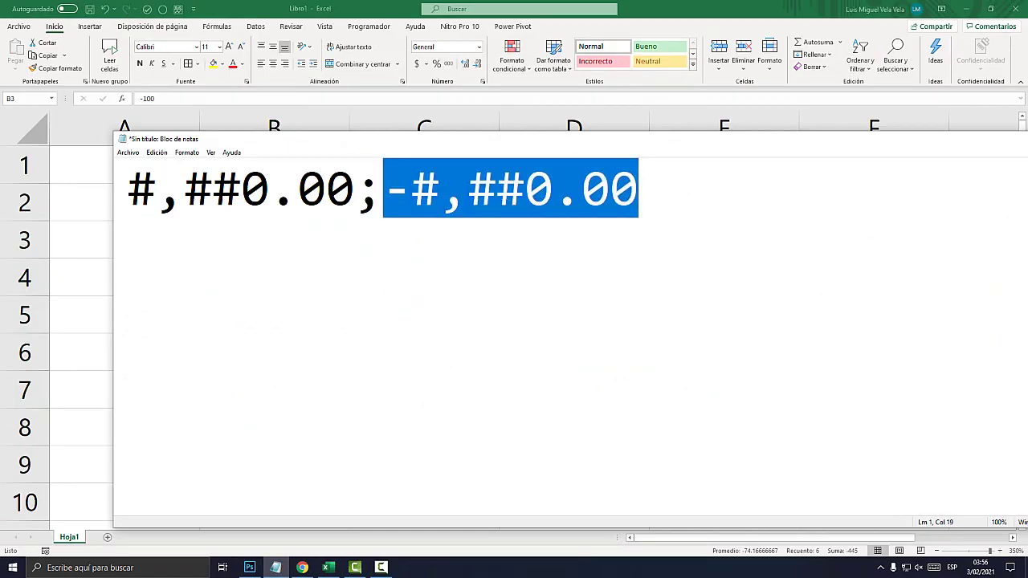
{"action": "key", "text": "Left"}
{"action": "key", "text": "Right"}
{"action": "key", "text": "BackSpace"}
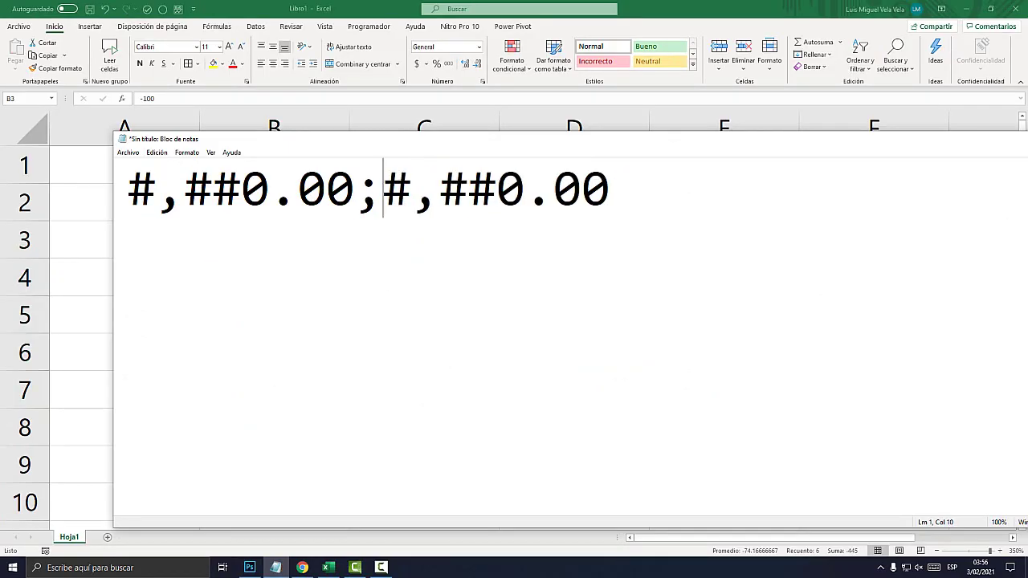
{"action": "key", "text": "alt+Tab"}
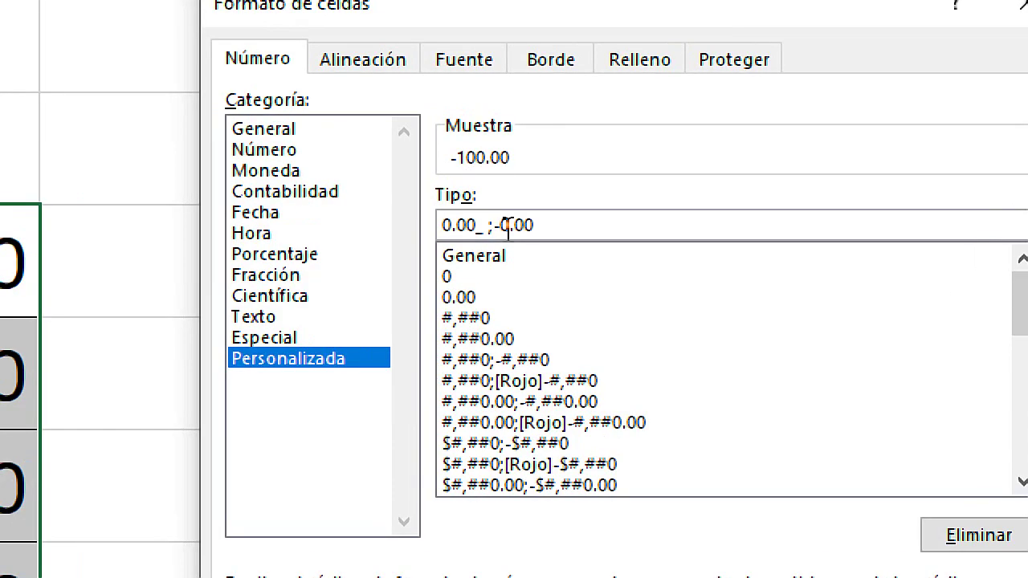
Step: Change the Tipo code to 0.00_ ;0.00 and apply it, so B3:B8 show 100.00–30.00
{"action": "left_click", "coordinate": [504, 228]}
{"action": "key", "text": "BackSpace"}
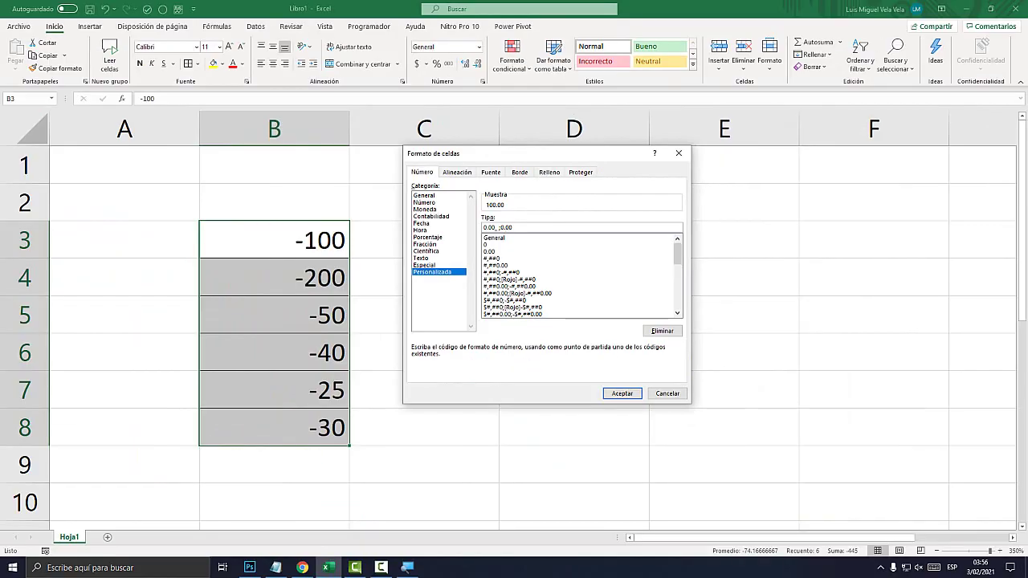
{"action": "left_click", "coordinate": [619, 390]}
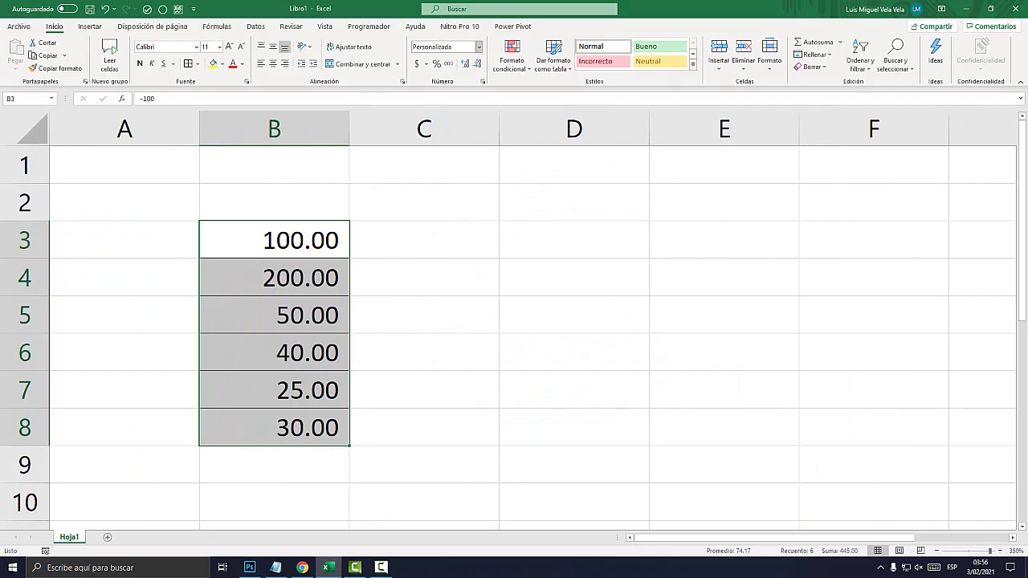
Step: Reopen Formato de celdas and trim the custom code to 0_ ;0, sample reading 100
{"action": "left_click", "coordinate": [478, 47]}
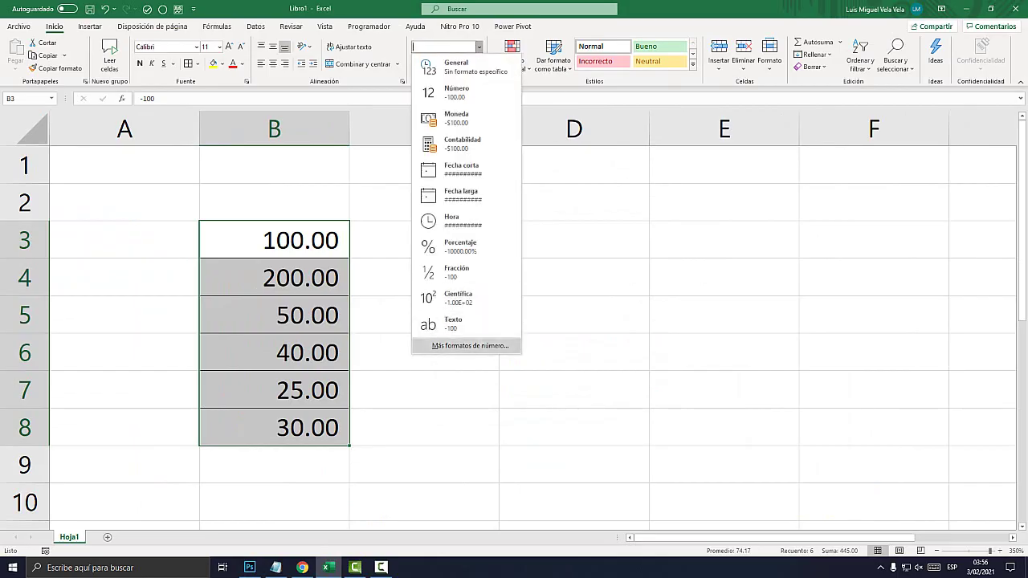
{"action": "left_click", "coordinate": [470, 345]}
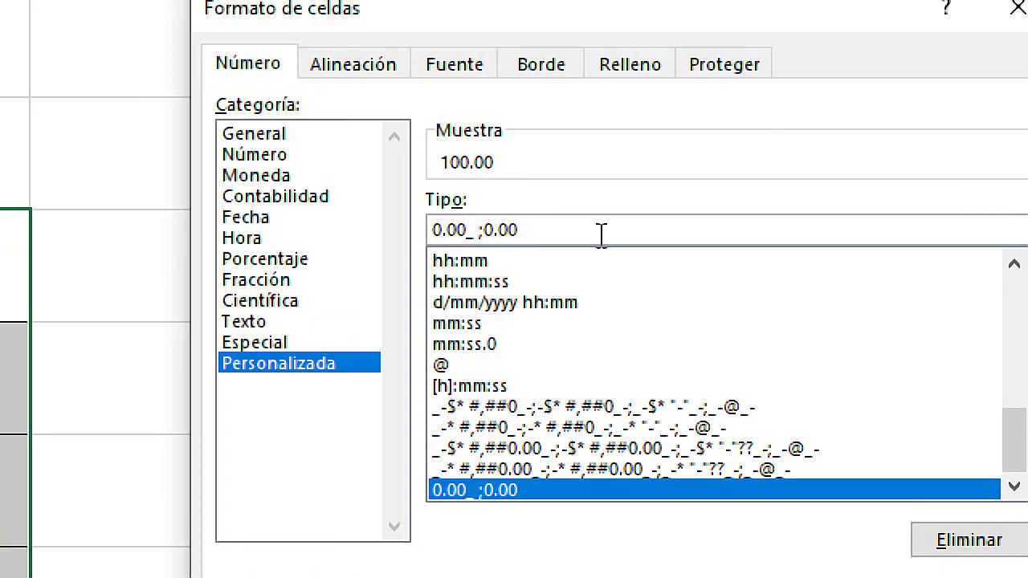
{"action": "key", "text": "BackSpace"}
{"action": "key", "text": "BackSpace"}
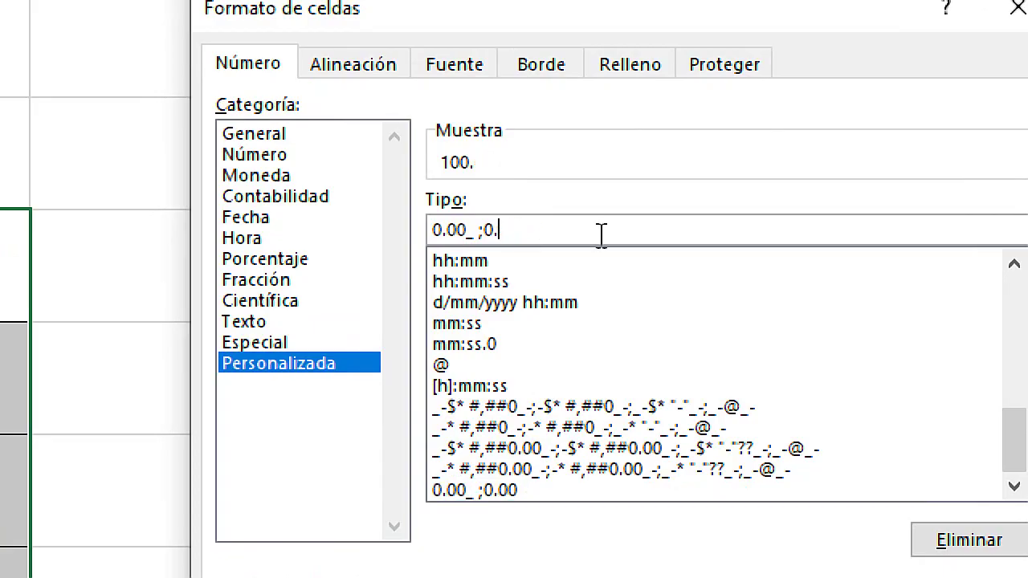
{"action": "key", "text": "BackSpace"}
{"action": "double_click", "coordinate": [491, 230]}
{"action": "left_click", "coordinate": [491, 230]}
{"action": "key", "text": "BackSpace"}
{"action": "key", "text": "BackSpace"}
{"action": "key", "text": "BackSpace"}
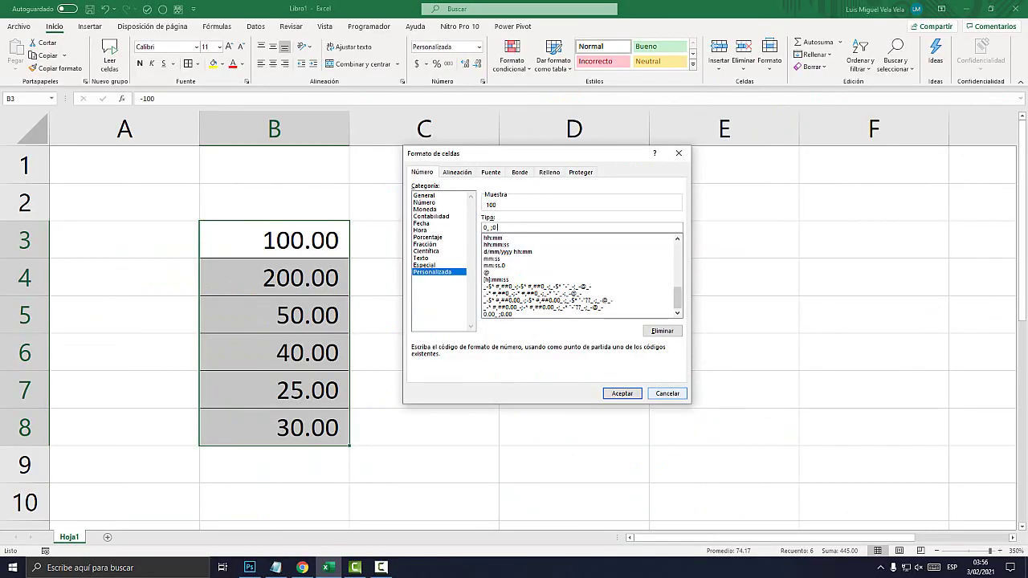
Step: Cancel the format dialog and trim the Notepad code to #,##0;#,##0, then return to Excel
{"action": "left_click", "coordinate": [668, 394]}
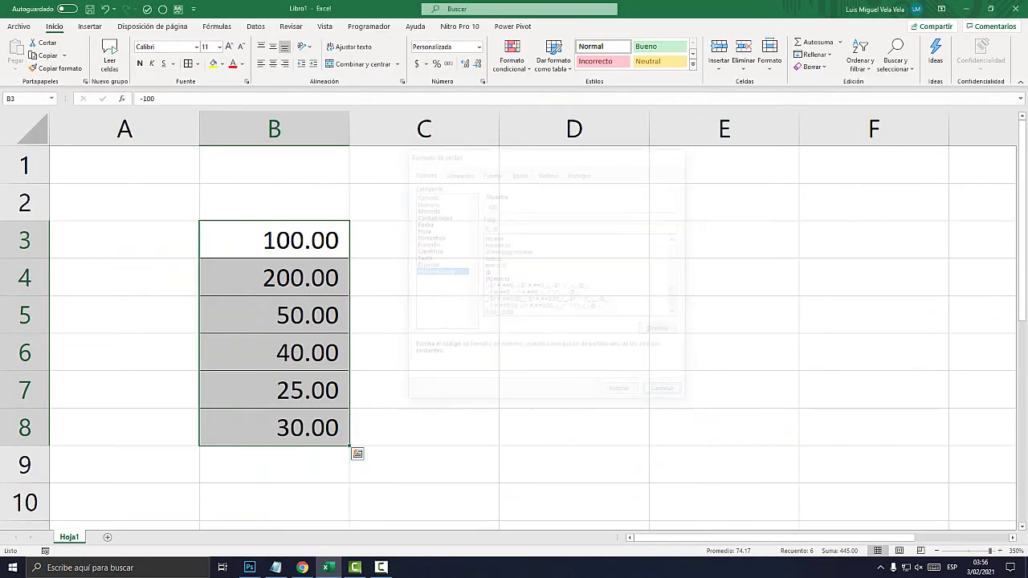
{"action": "left_click", "coordinate": [275, 568]}
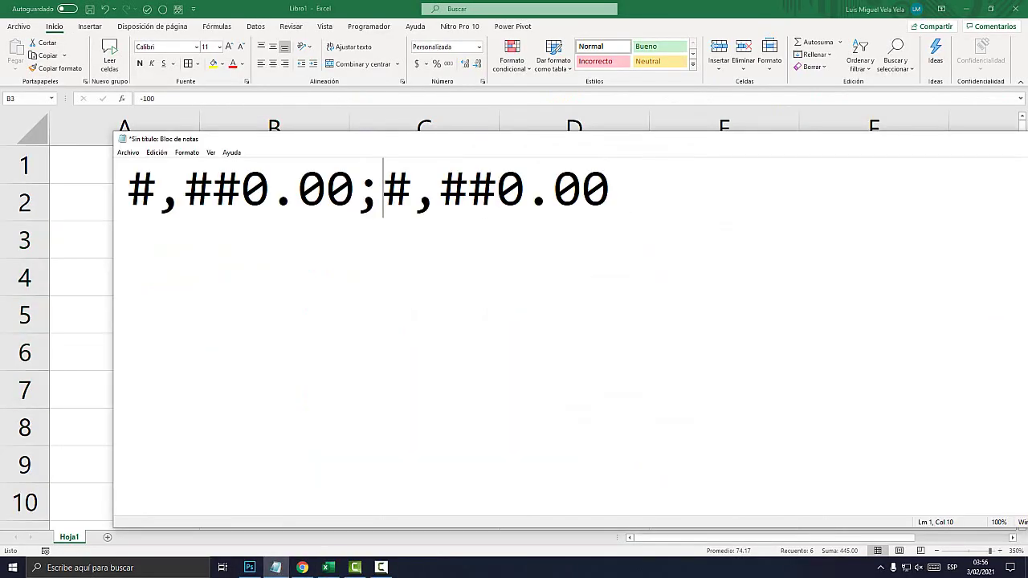
{"action": "left_click_drag", "start_coordinate": [242, 188], "coordinate": [129, 189]}
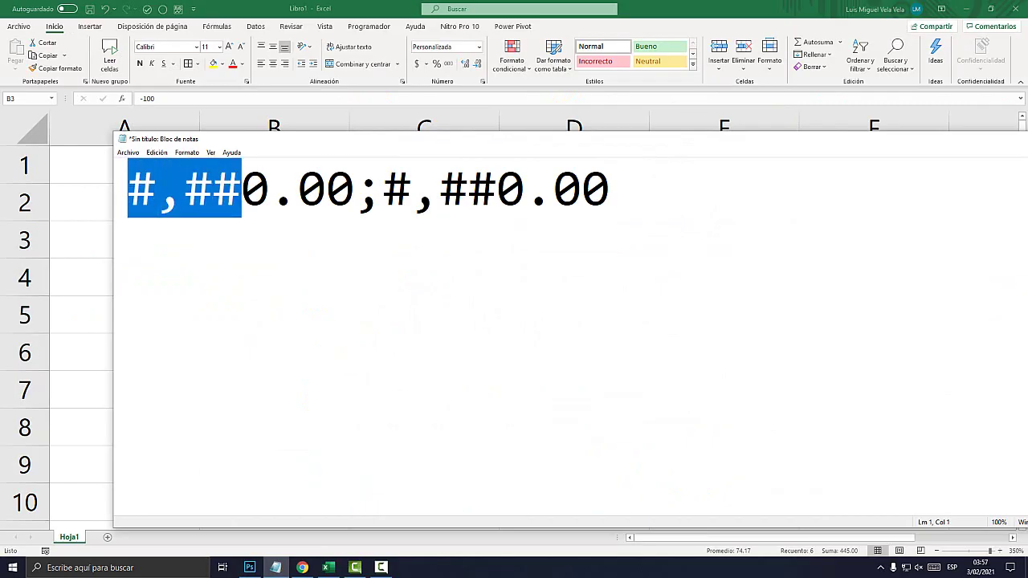
{"action": "left_click", "coordinate": [468, 189]}
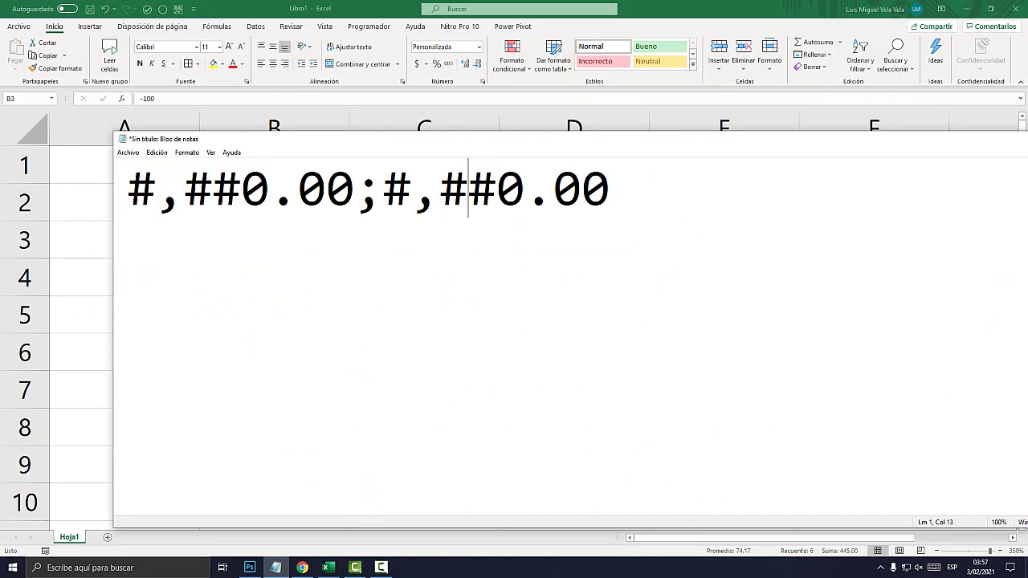
{"action": "left_click", "coordinate": [609, 188]}
{"action": "key", "text": "BackSpace"}
{"action": "key", "text": "BackSpace"}
{"action": "key", "text": "BackSpace"}
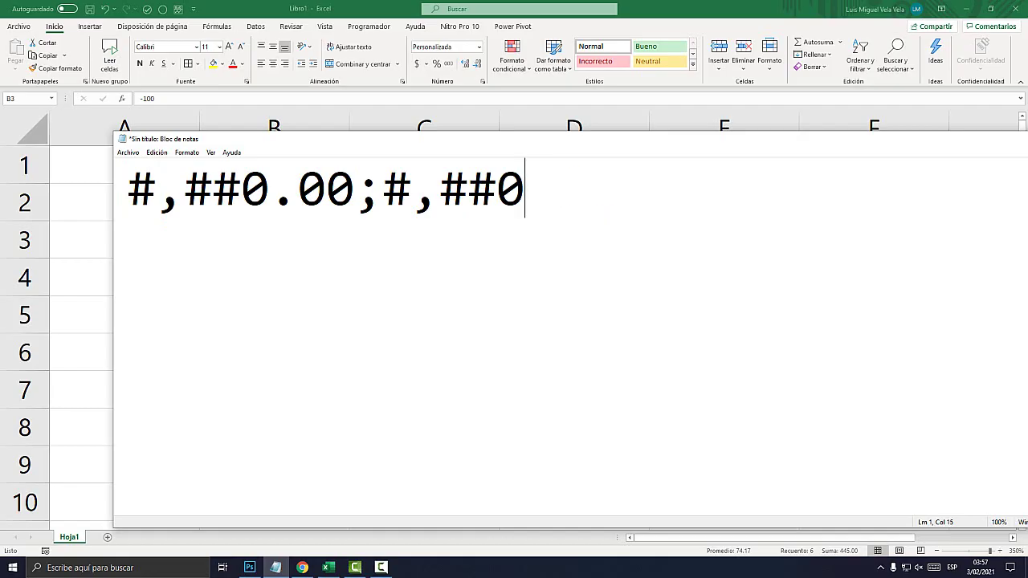
{"action": "left_click", "coordinate": [355, 189]}
{"action": "key", "text": "BackSpace"}
{"action": "key", "text": "BackSpace"}
{"action": "key", "text": "BackSpace"}
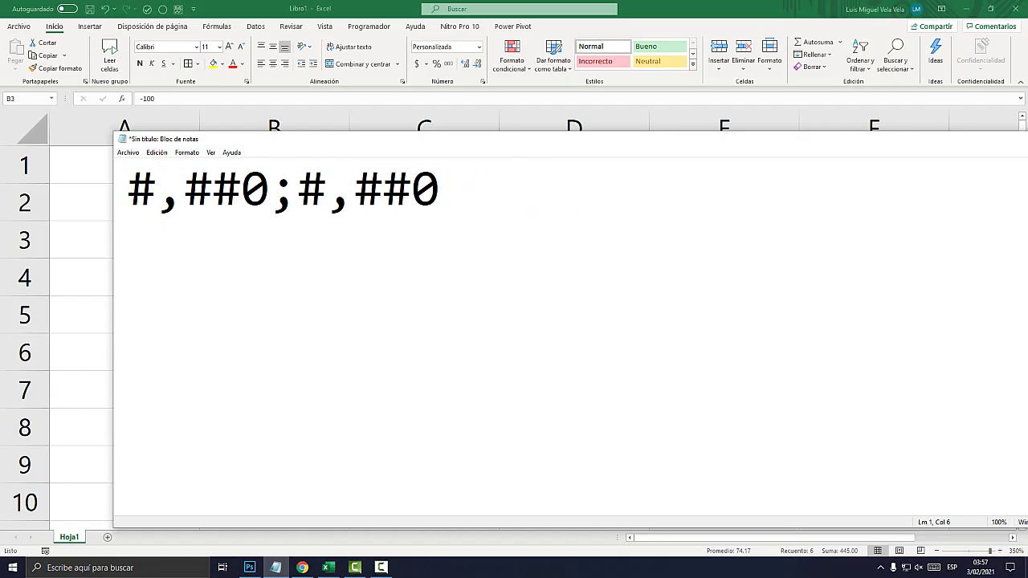
{"action": "key", "text": "alt+Tab"}
Step: Change the custom code to 0.00_ ;0 so B3:B8 show 100, 200, 50, 40, 25, 30
{"action": "left_click", "coordinate": [479, 47]}
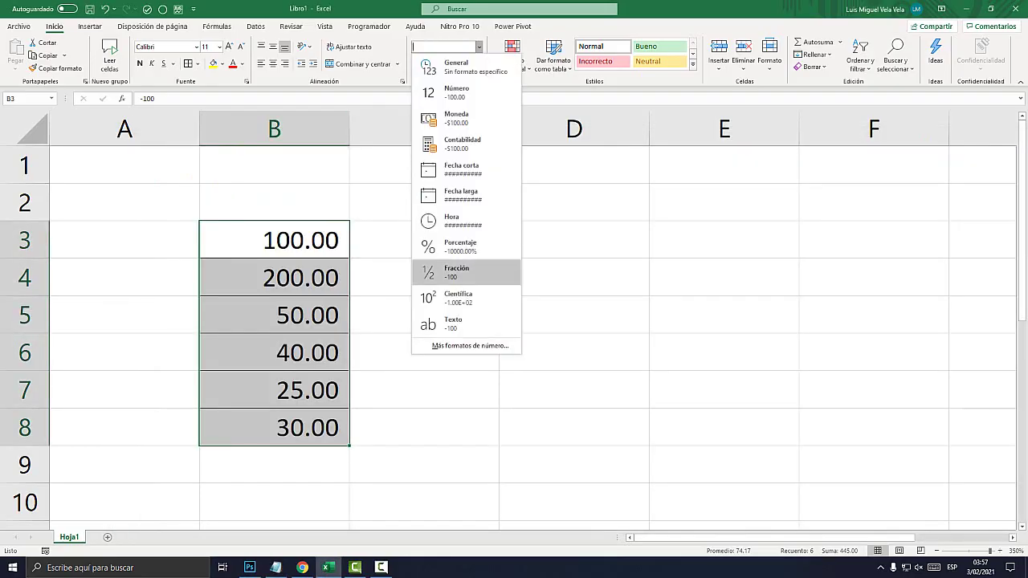
{"action": "left_click", "coordinate": [456, 346]}
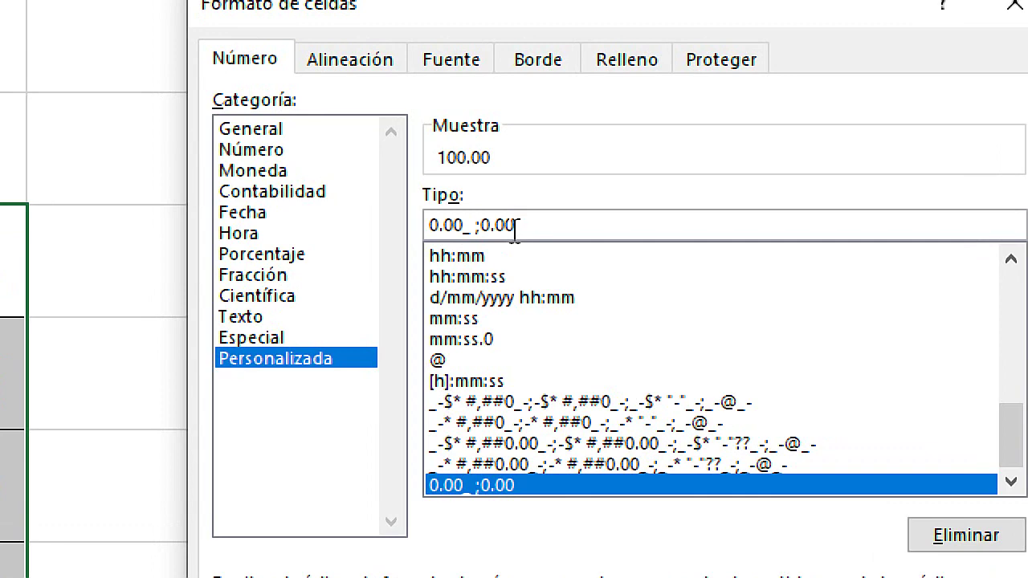
{"action": "left_click", "coordinate": [516, 228]}
{"action": "key", "text": "BackSpace"}
{"action": "key", "text": "BackSpace"}
{"action": "key", "text": "BackSpace"}
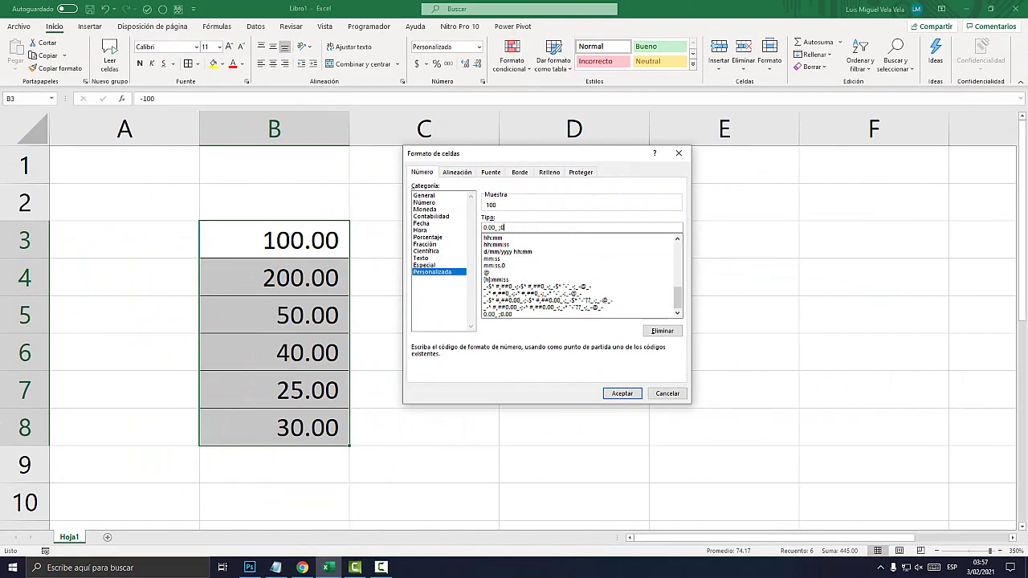
{"action": "left_click", "coordinate": [622, 394]}
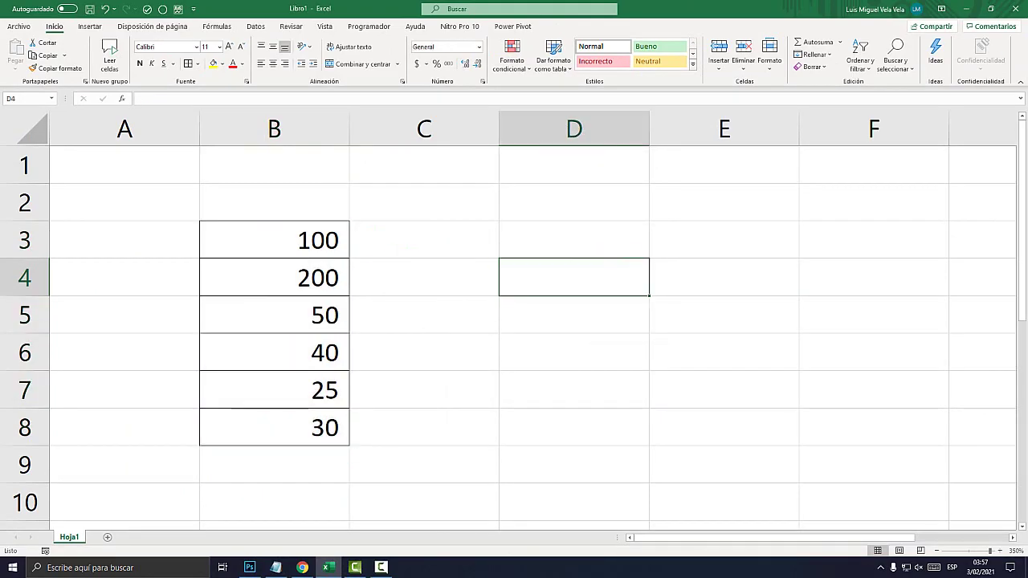
Step: Enter -1 in helper cell D3 and copy it
{"action": "left_click", "coordinate": [424, 352]}
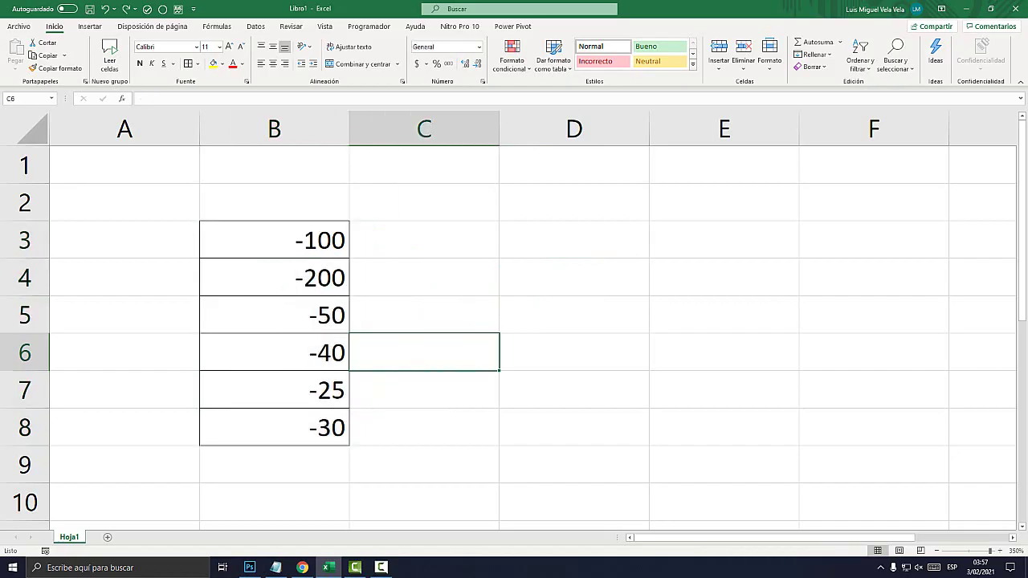
{"action": "left_click", "coordinate": [573, 314]}
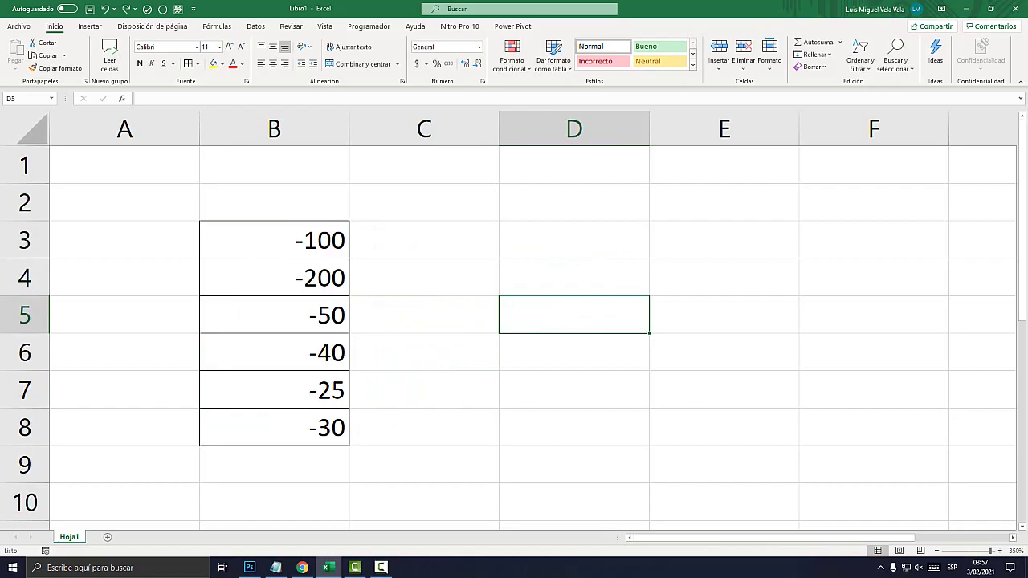
{"action": "left_click_drag", "start_coordinate": [274, 239], "coordinate": [424, 390]}
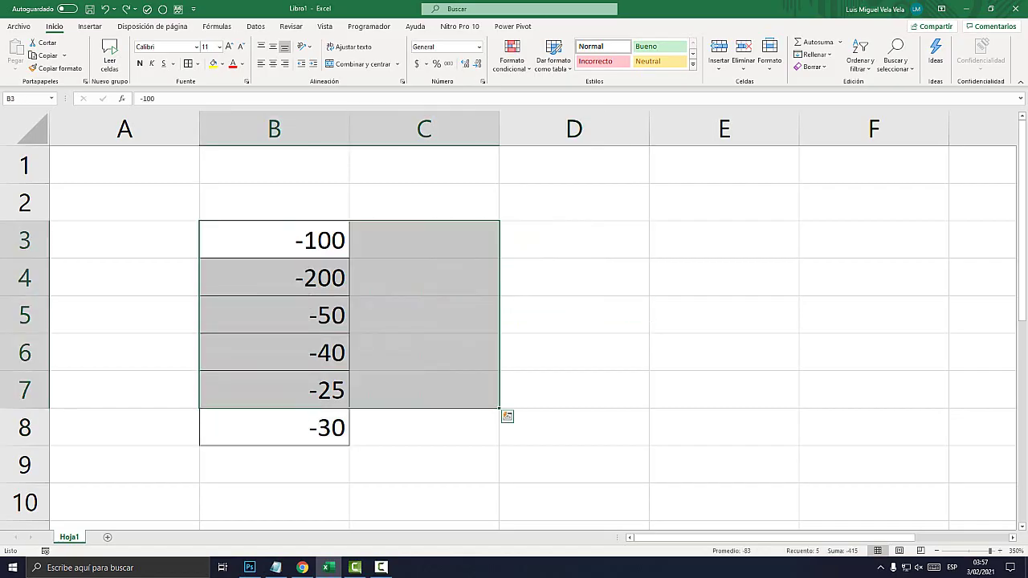
{"action": "left_click", "coordinate": [573, 240]}
{"action": "type", "text": "-1"}
{"action": "key", "text": "Return"}
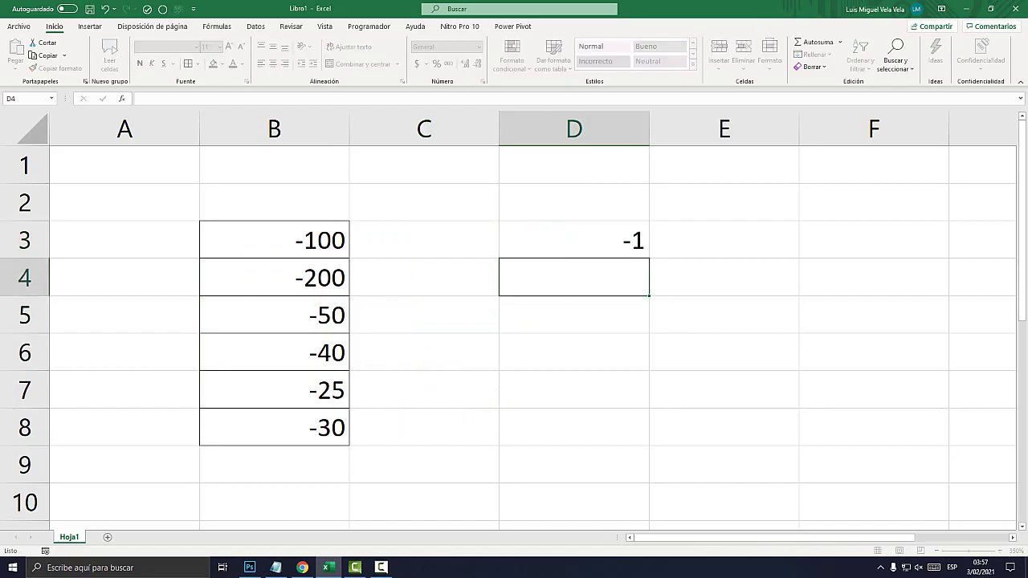
{"action": "left_click", "coordinate": [573, 239]}
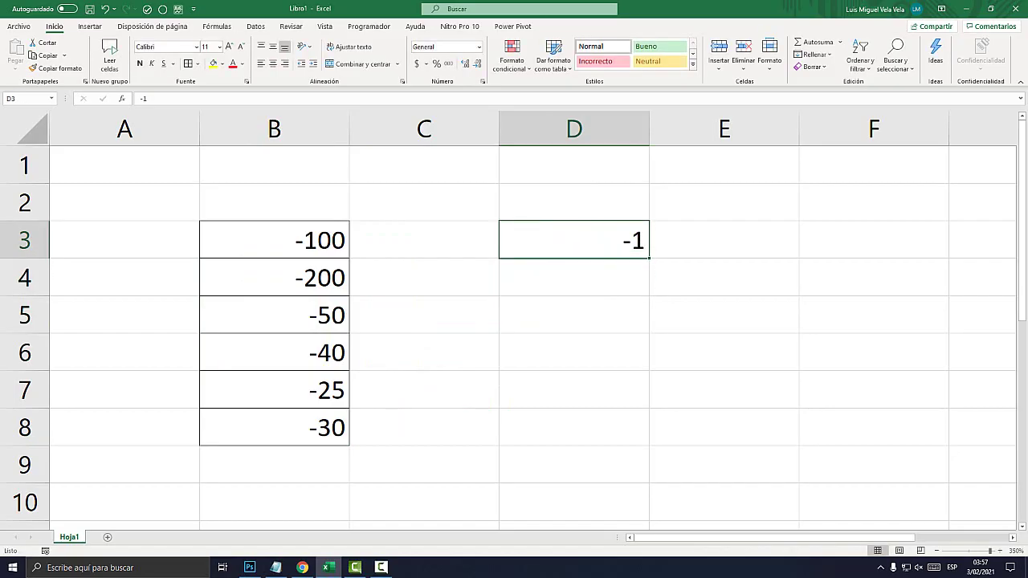
{"action": "key", "text": "ctrl+c"}
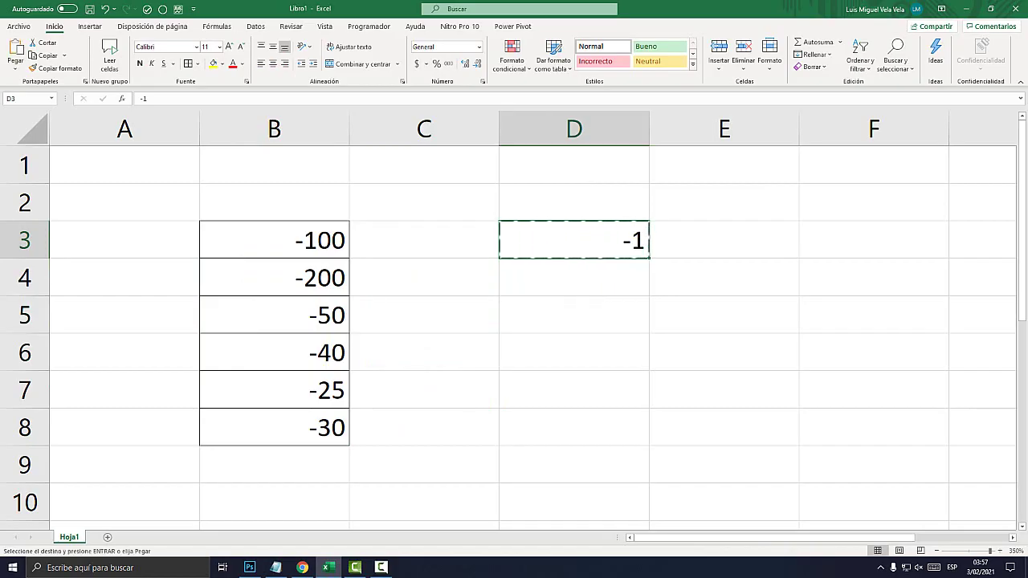
Step: Paste Special the -1 onto B3:B8 using Valores and Multiplicar, then cancel the copy
{"action": "left_click_drag", "start_coordinate": [274, 240], "coordinate": [273, 427]}
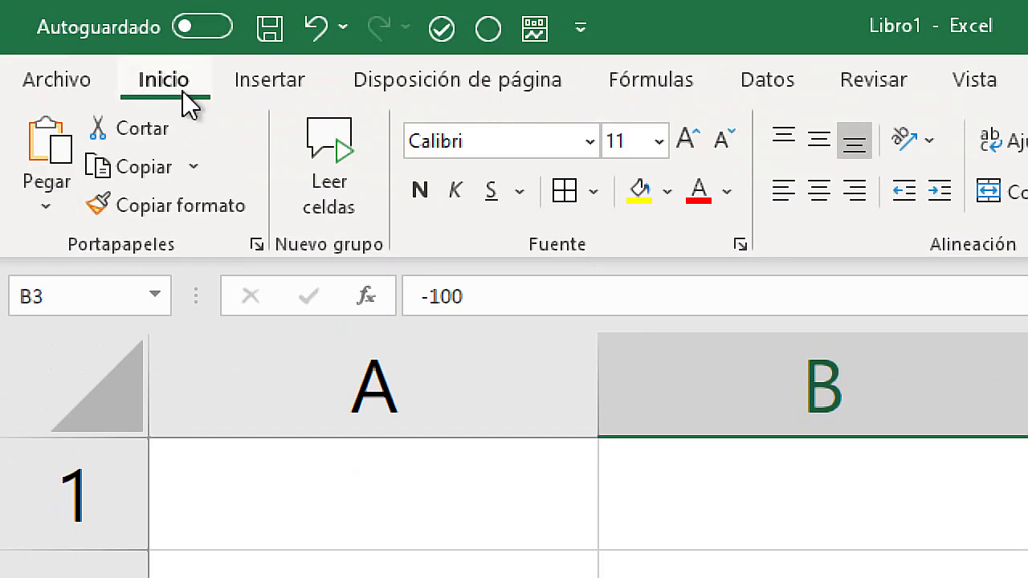
{"action": "left_click", "coordinate": [40, 193]}
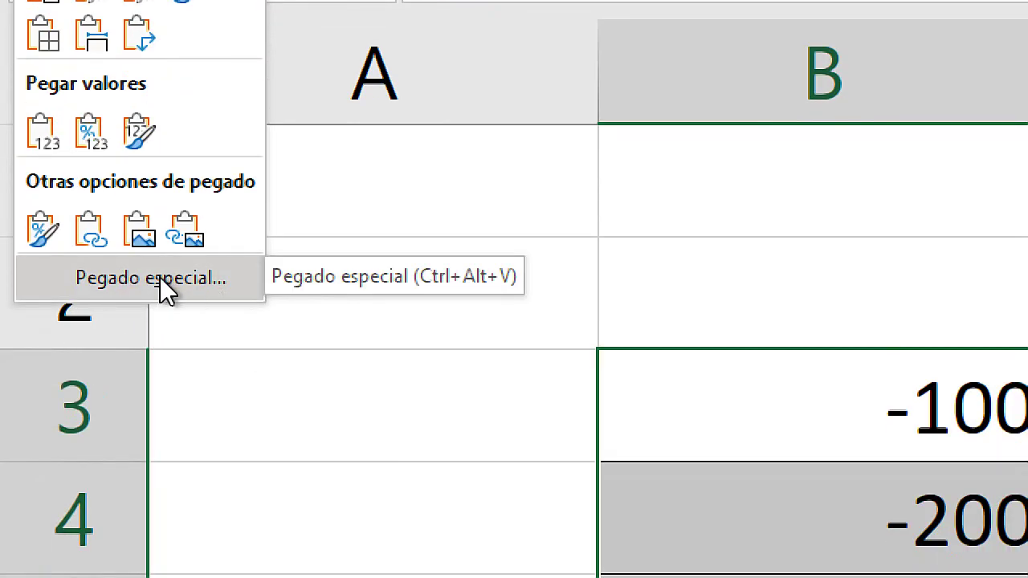
{"action": "left_click", "coordinate": [160, 278]}
{"action": "left_click_drag", "start_coordinate": [499, 195], "coordinate": [493, 177]}
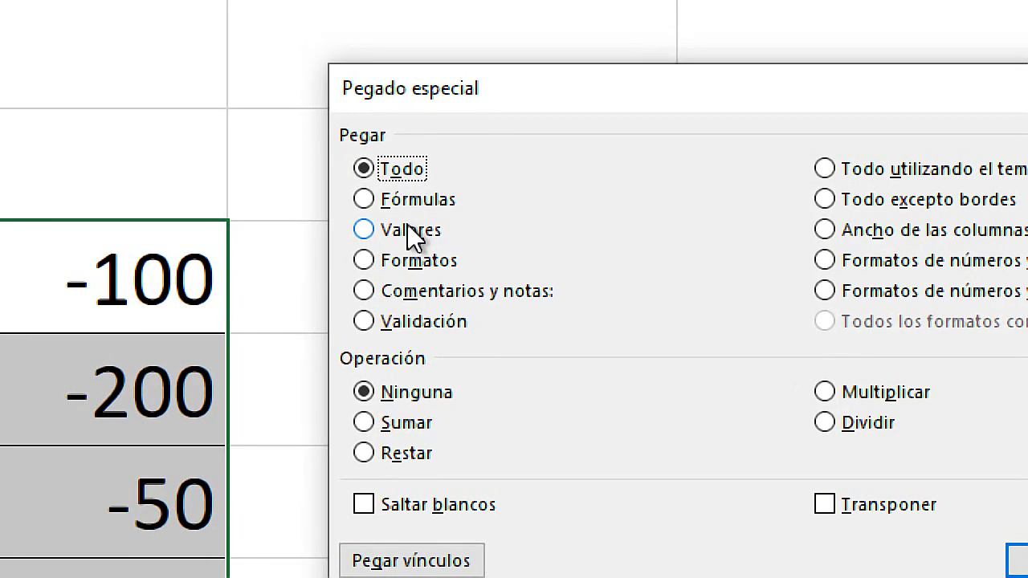
{"action": "left_click", "coordinate": [409, 224]}
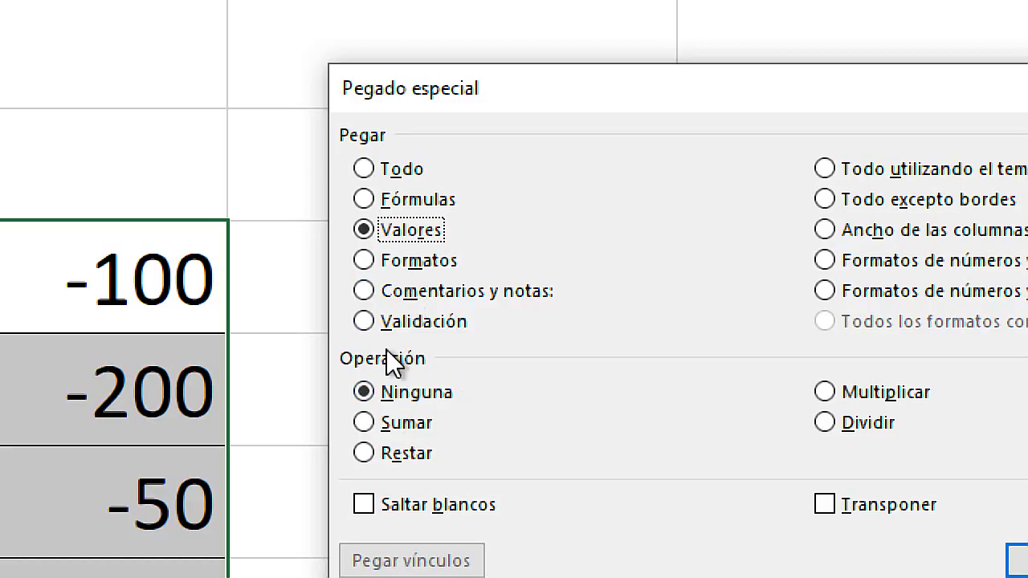
{"action": "left_click", "coordinate": [866, 393]}
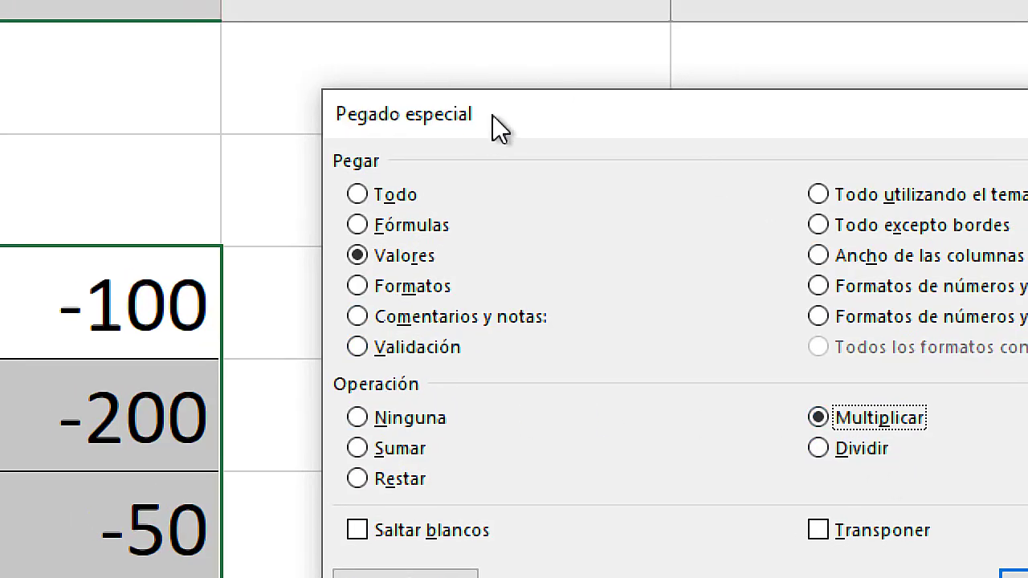
{"action": "left_click_drag", "start_coordinate": [493, 120], "coordinate": [321, 94]}
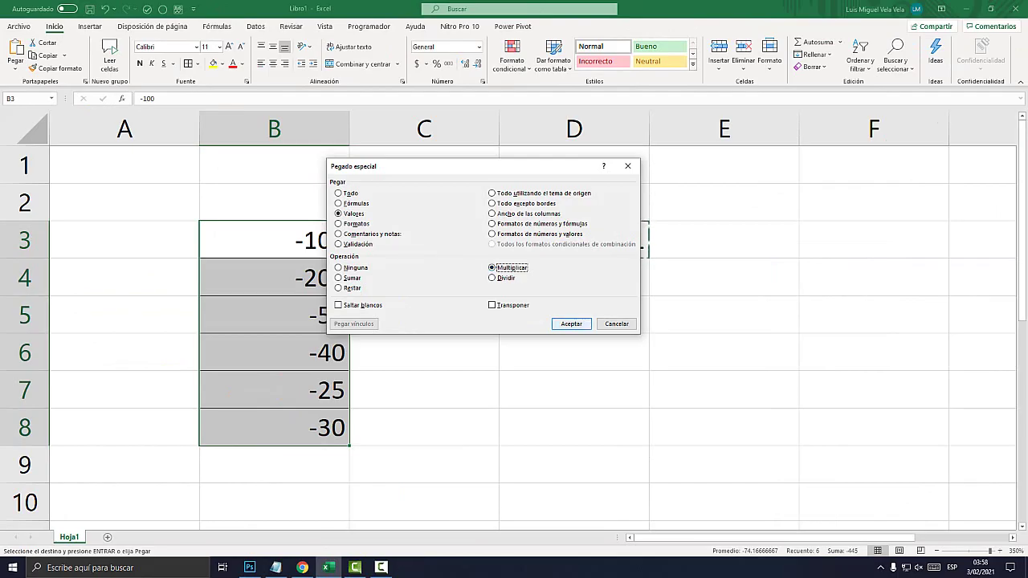
{"action": "left_click", "coordinate": [571, 324]}
{"action": "left_click", "coordinate": [424, 352]}
{"action": "key", "text": "Escape"}
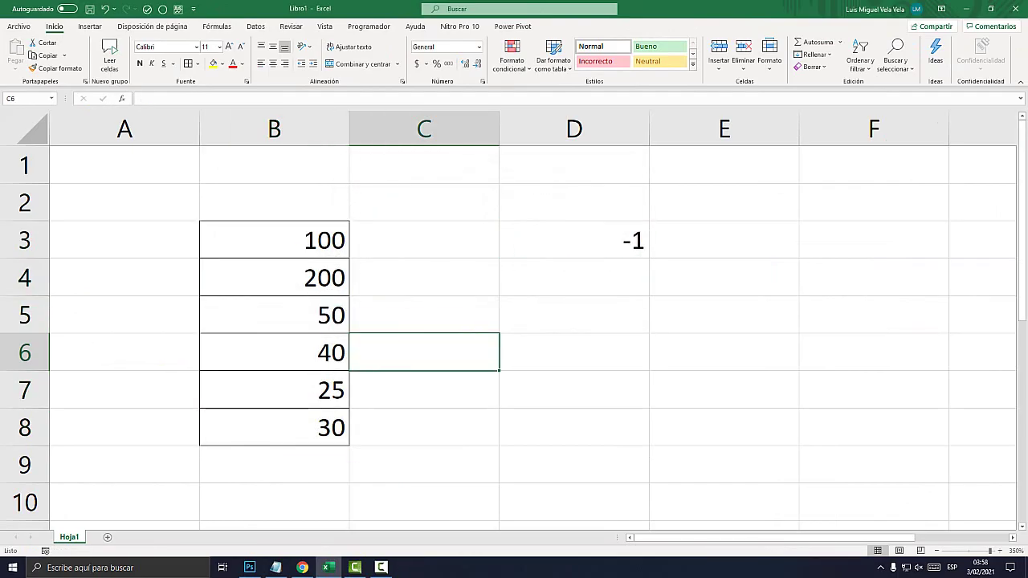
Step: Check the positive results in B3:B8 and delete the helper -1 from D3
{"action": "left_click_drag", "start_coordinate": [318, 242], "coordinate": [280, 445]}
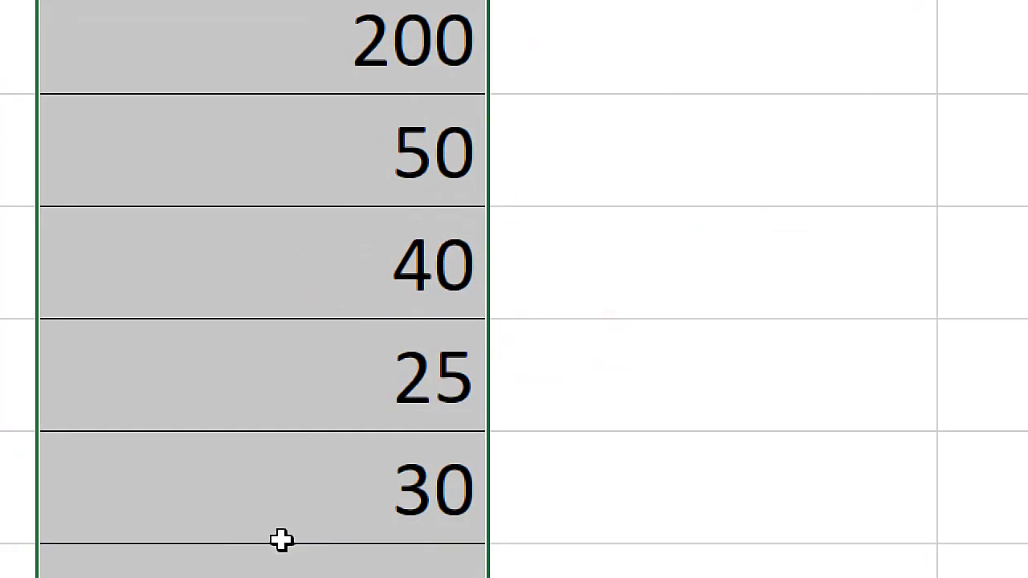
{"action": "left_click_drag", "start_coordinate": [280, 539], "coordinate": [337, 485]}
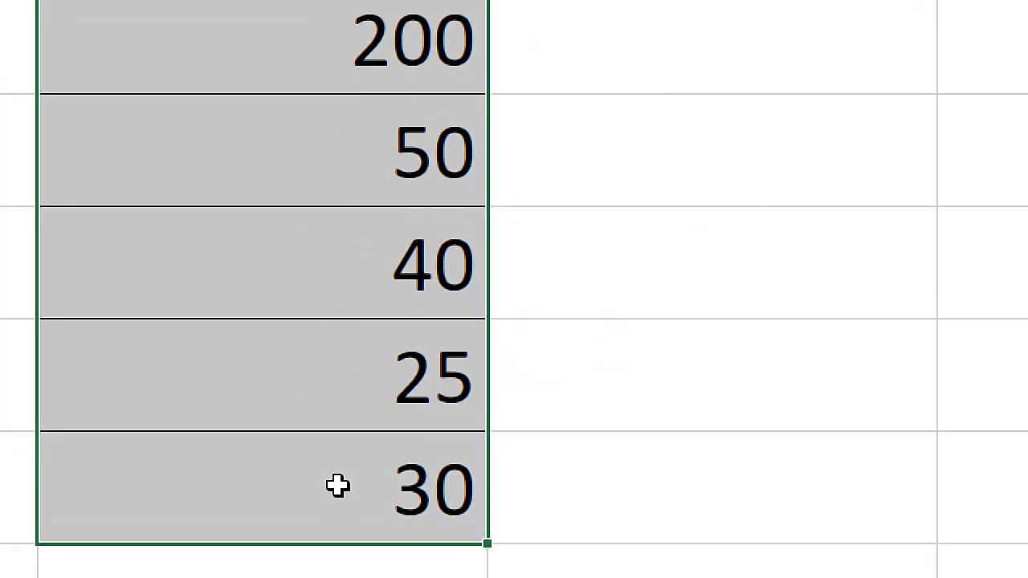
{"action": "left_click", "coordinate": [574, 239]}
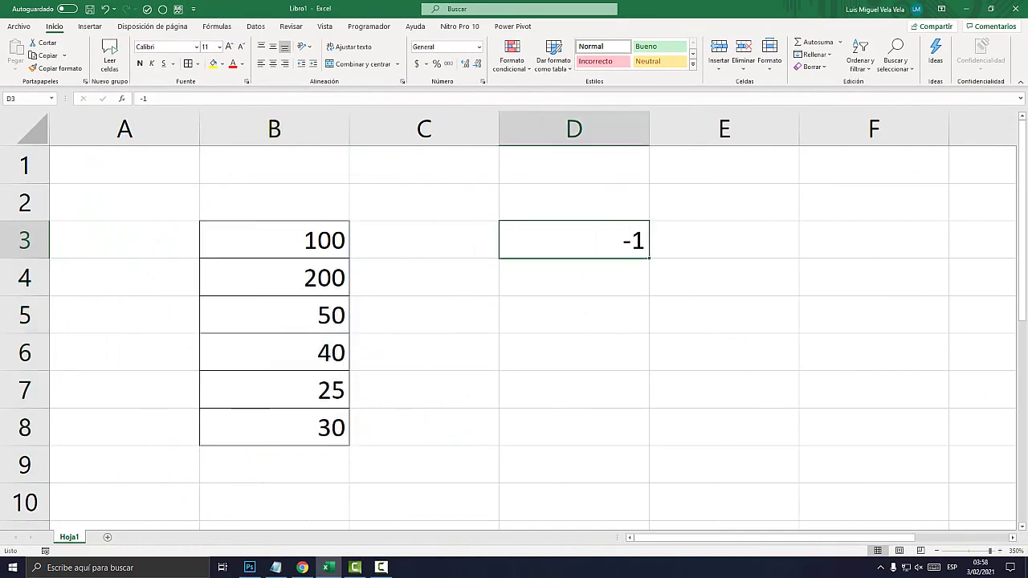
{"action": "key", "text": "Delete"}
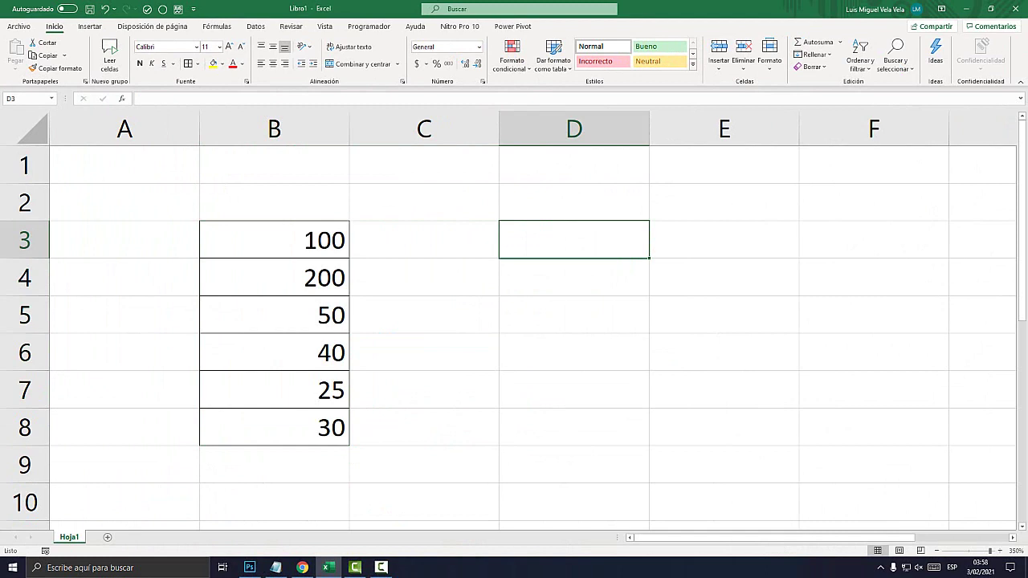